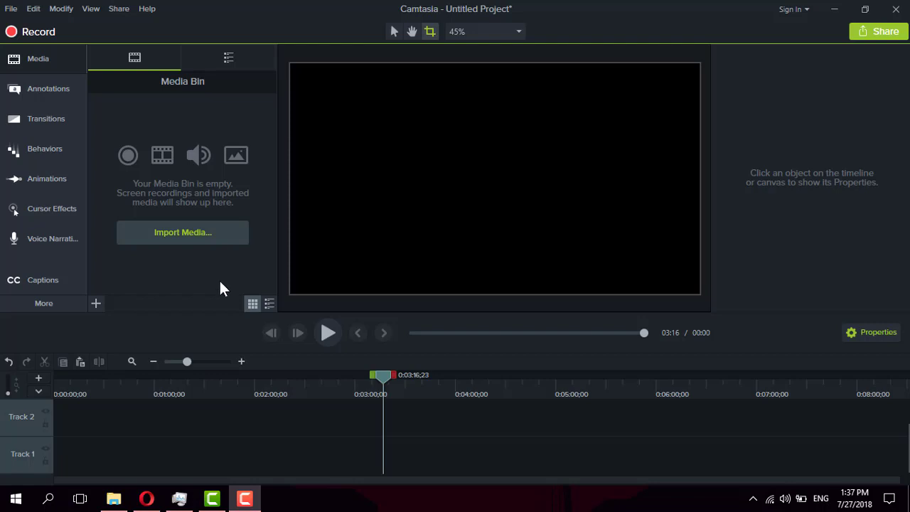
# Import the Capture image and the dddddd video from the Desktop into the Media Bin
pyautogui.click(186, 238)
pyautogui.moveTo(284, 172); pyautogui.dragTo(96, 183)
pyautogui.click(355, 299)
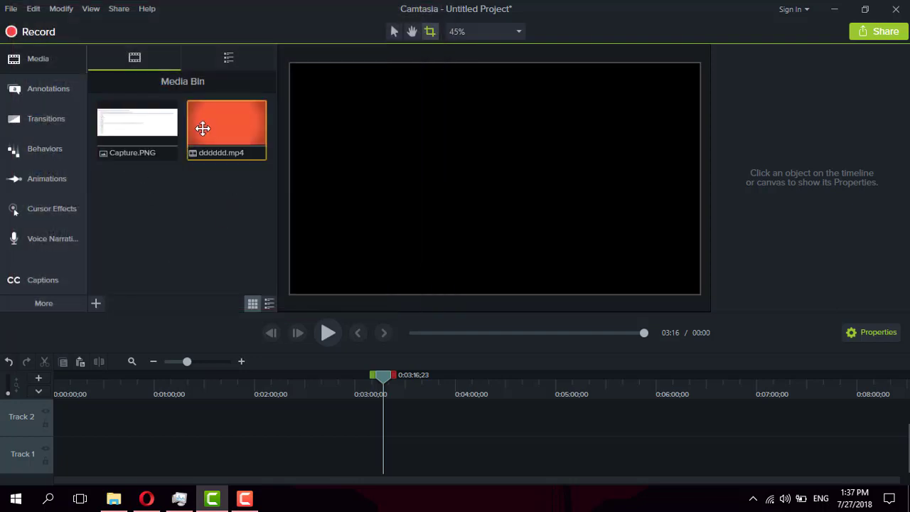
pyautogui.click(174, 125)
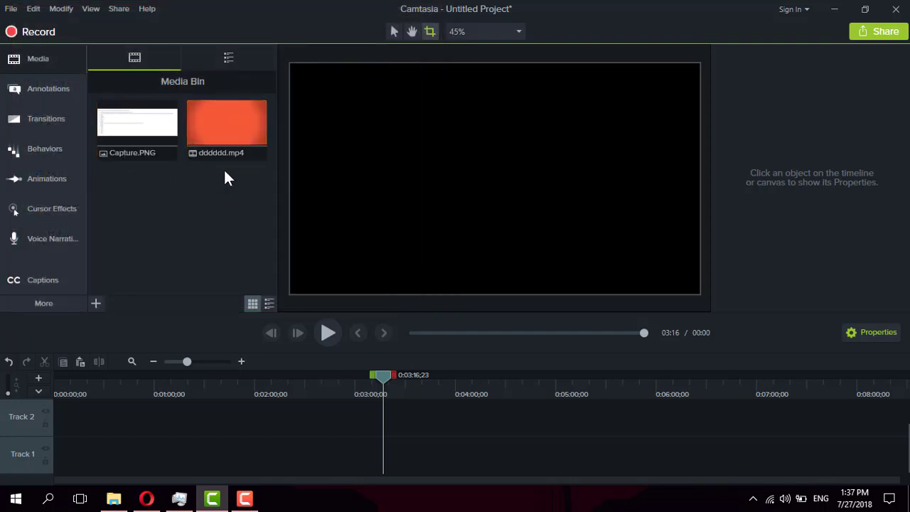
pyautogui.click(229, 133)
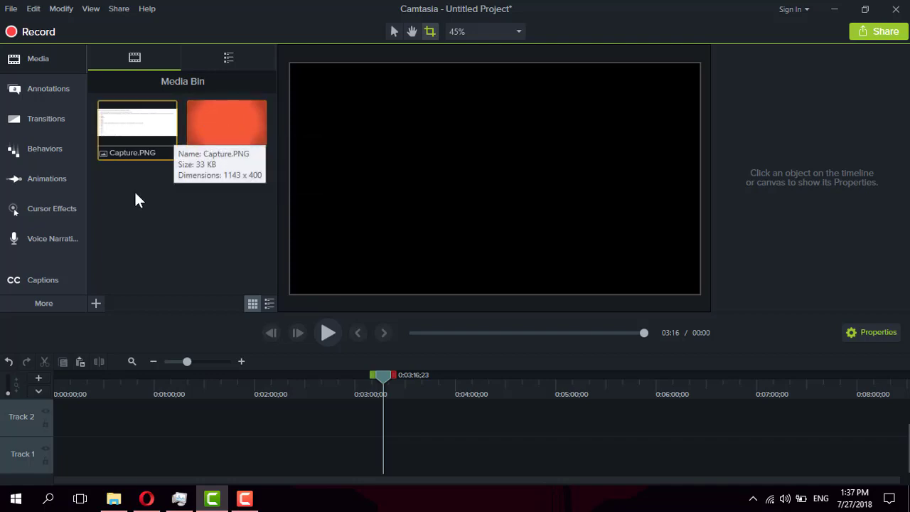
pyautogui.click(169, 280)
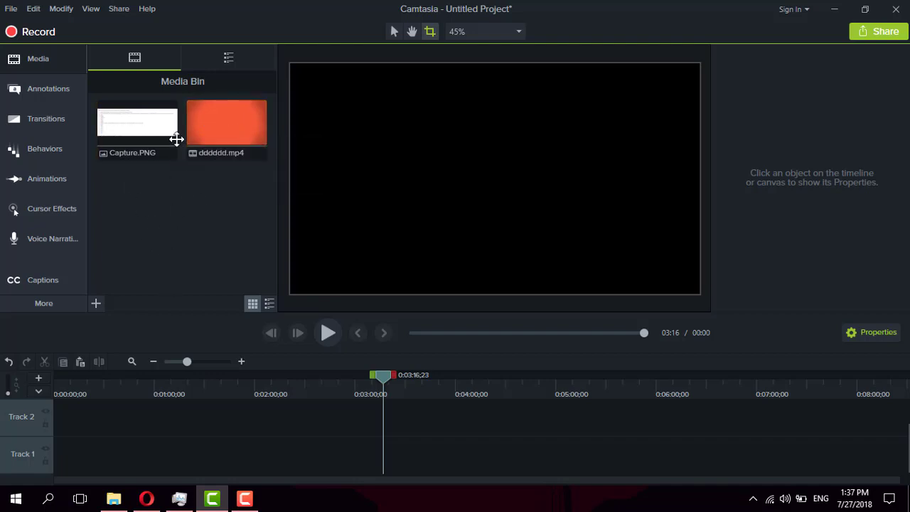
pyautogui.rightClick(174, 190)
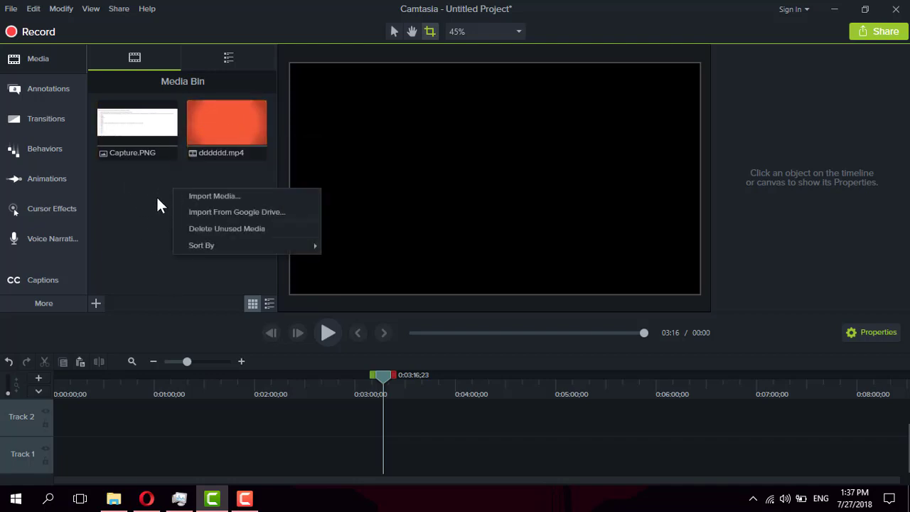
pyautogui.click(153, 208)
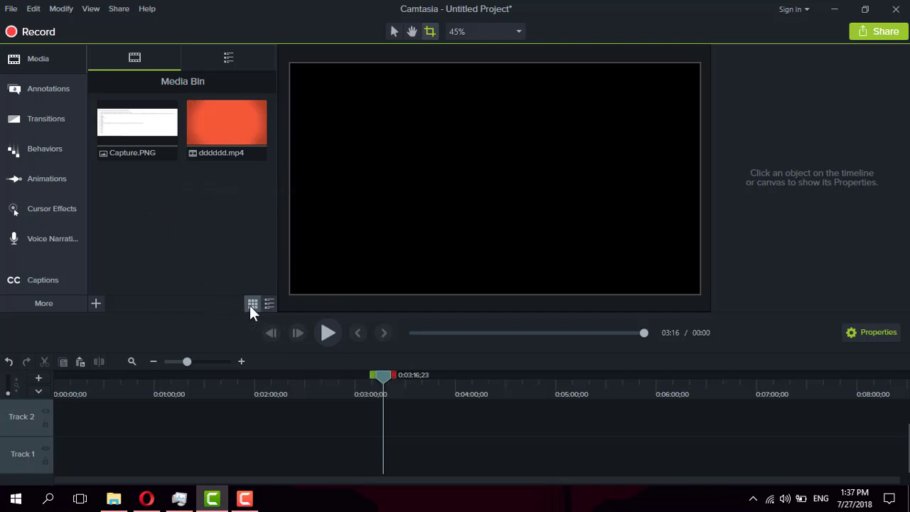
# Switch the Media Bin between details and thumbnail views, leaving it on thumbnails
pyautogui.click(268, 304)
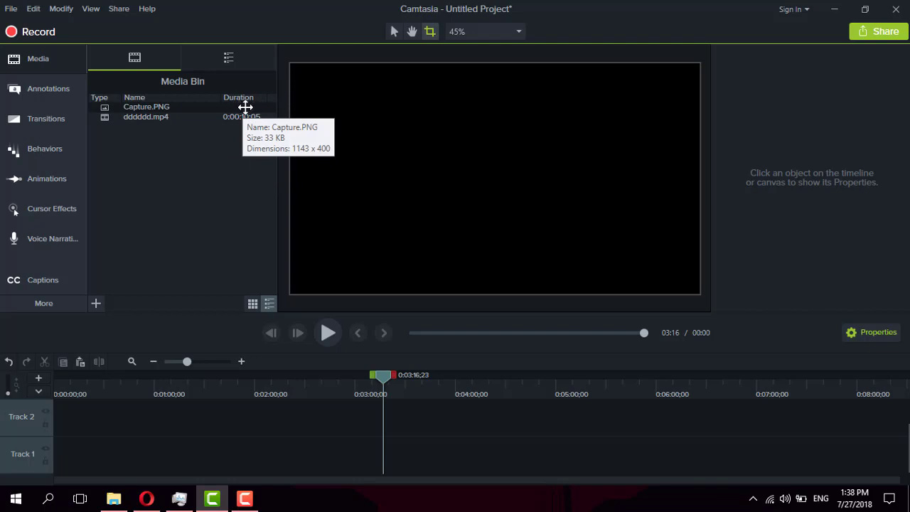
pyautogui.click(252, 304)
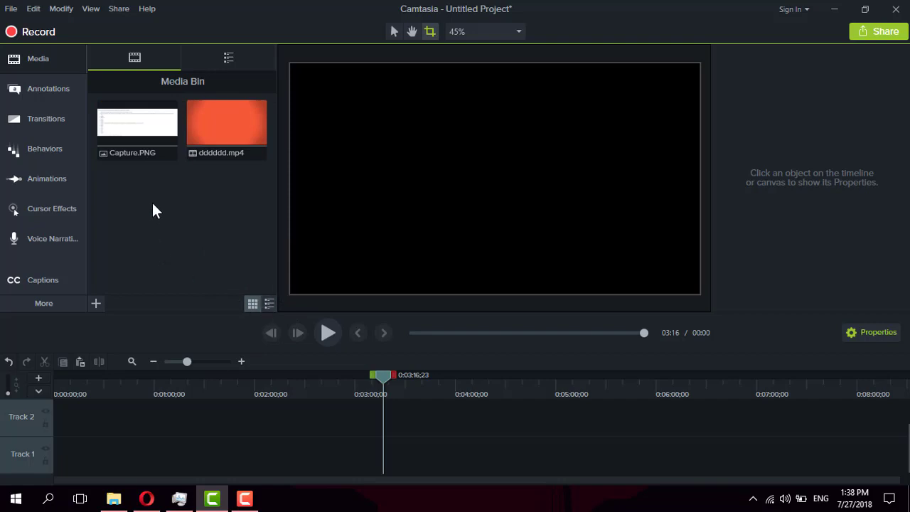
pyautogui.click(270, 303)
pyautogui.rightClick(164, 192)
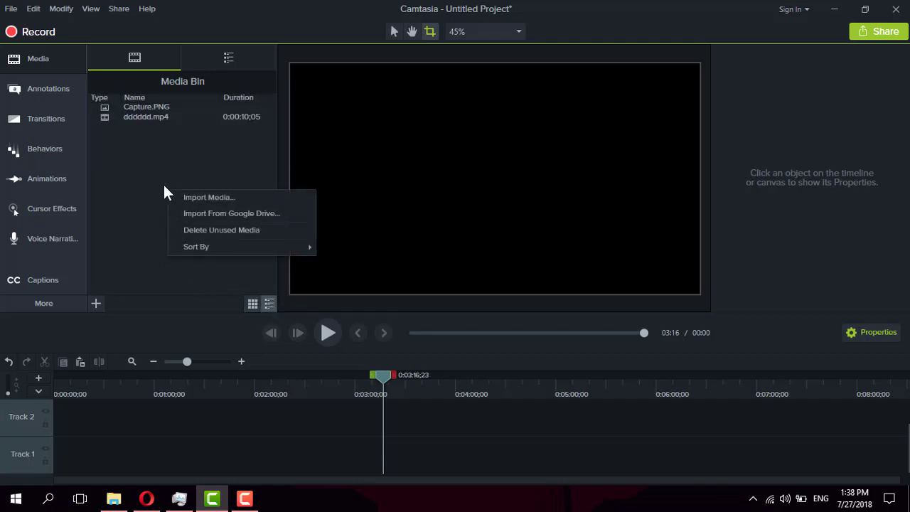
pyautogui.click(252, 304)
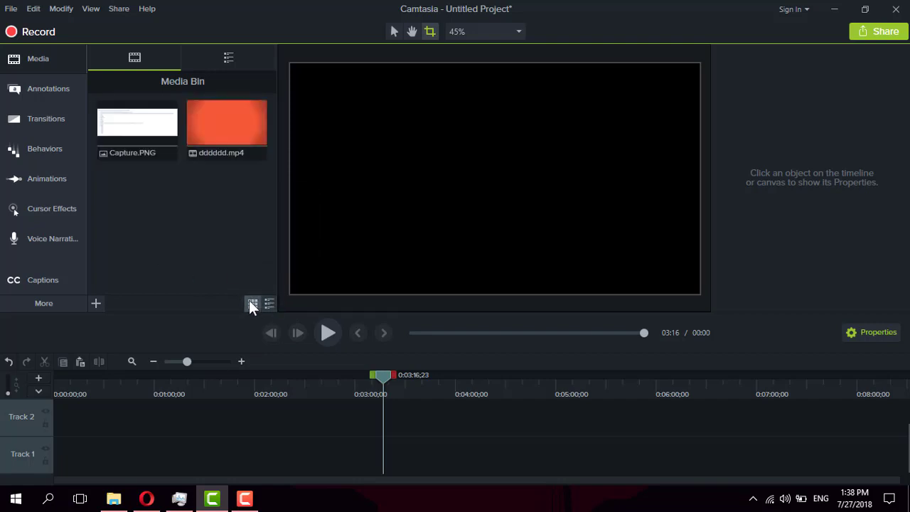
# Place dddddd.mp4 on Track 1 and delete the unused media from the Media Bin
pyautogui.rightClick(170, 199)
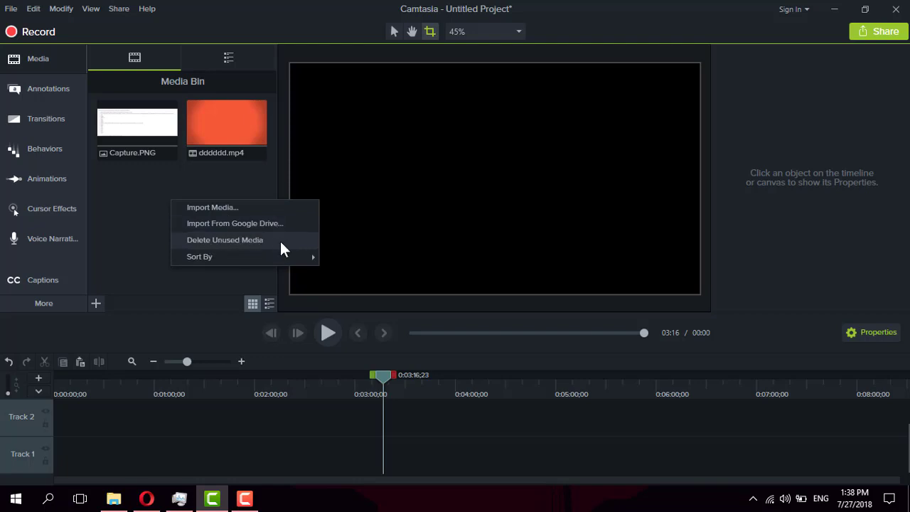
pyautogui.click(160, 246)
pyautogui.moveTo(199, 126); pyautogui.dragTo(173, 453)
pyautogui.rightClick(189, 210)
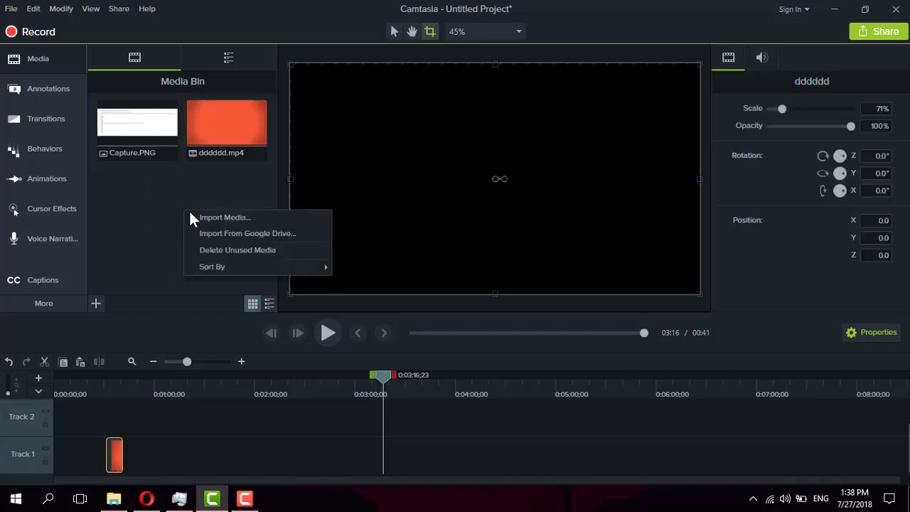
pyautogui.click(231, 251)
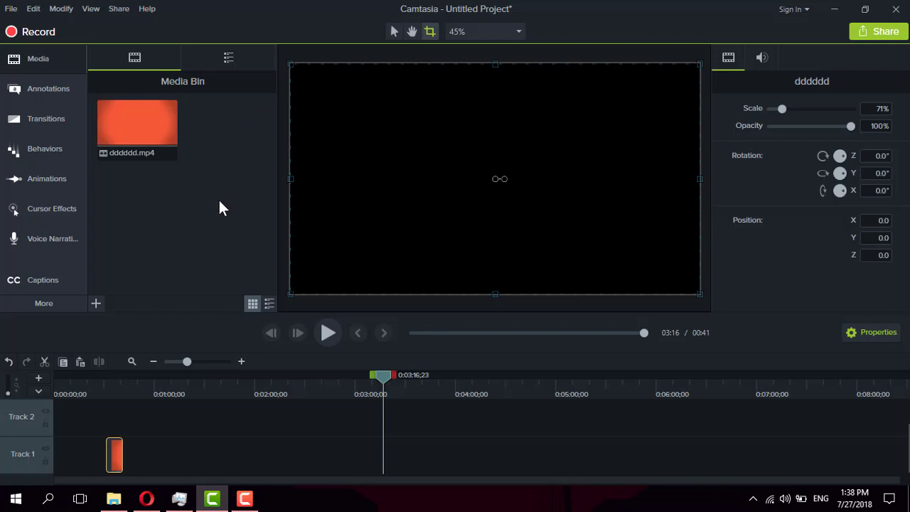
# Undo the unused-media deletion and the placement of dddddd.mp4 on Track 1
pyautogui.hotkey('ctrl', 'z')
pyautogui.hotkey('ctrl', 'z')
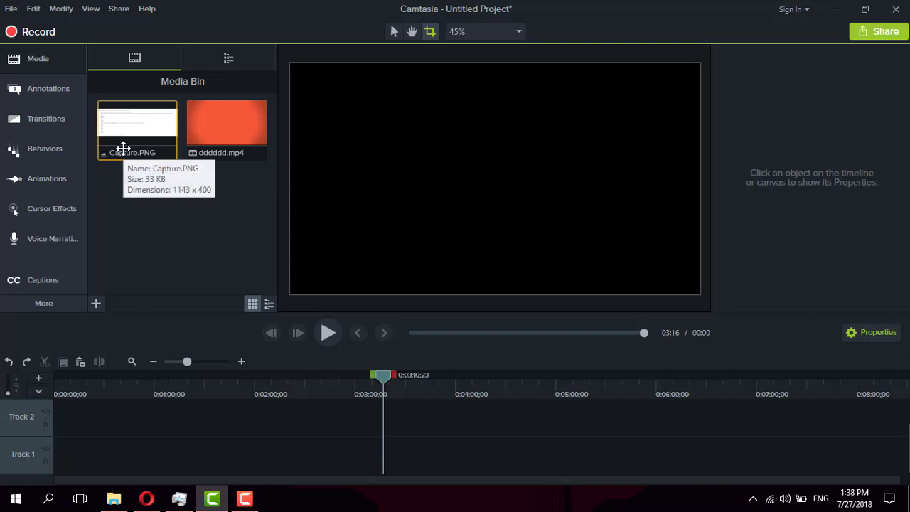
# Delete all unused media from the Media Bin and import Capture and dddddd from the Desktop again
pyautogui.rightClick(175, 202)
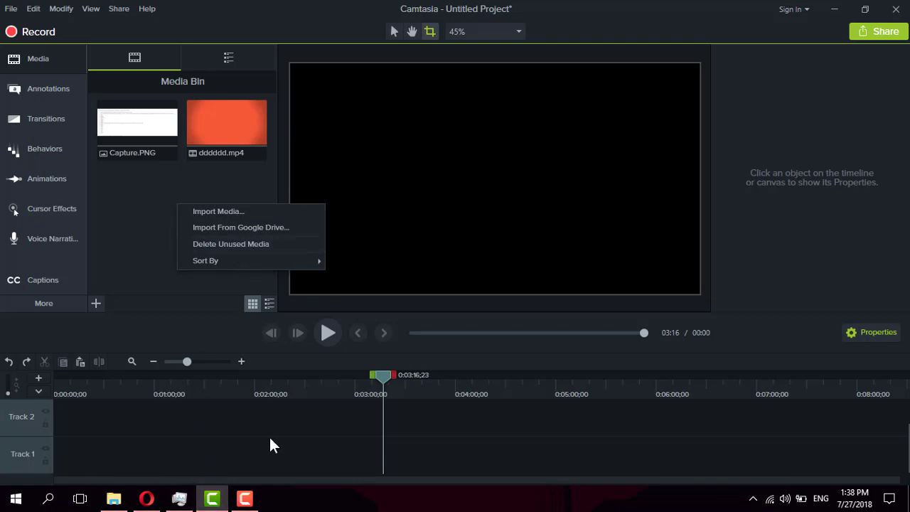
pyautogui.click(257, 242)
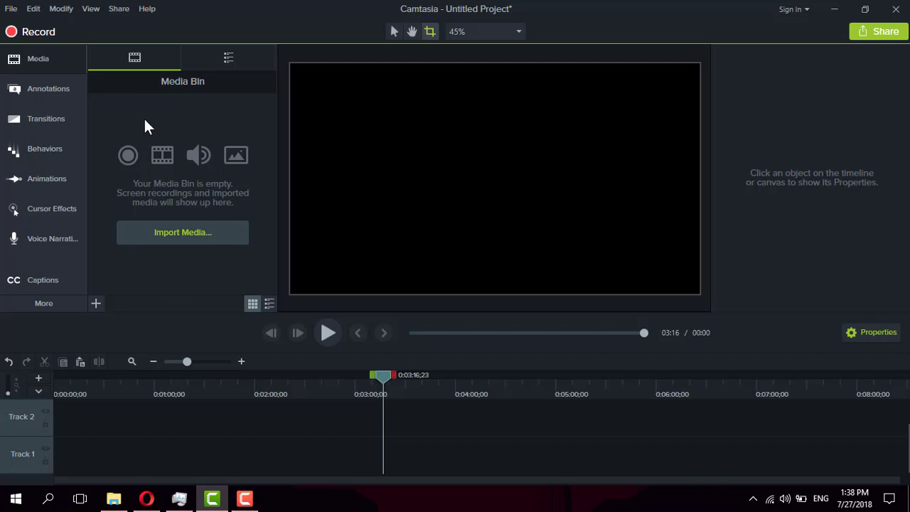
pyautogui.click(183, 232)
pyautogui.moveTo(326, 170); pyautogui.dragTo(117, 193)
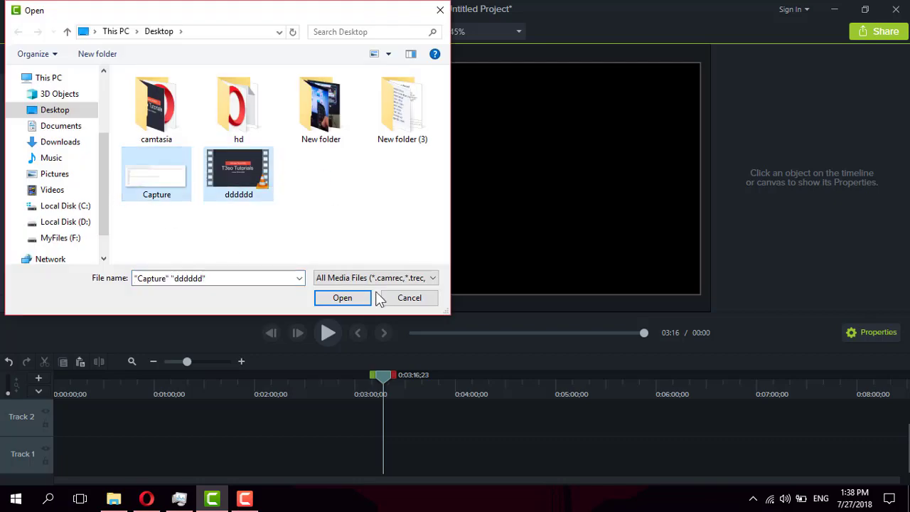
pyautogui.click(366, 298)
# Sort the Media Bin items by name
pyautogui.rightClick(171, 202)
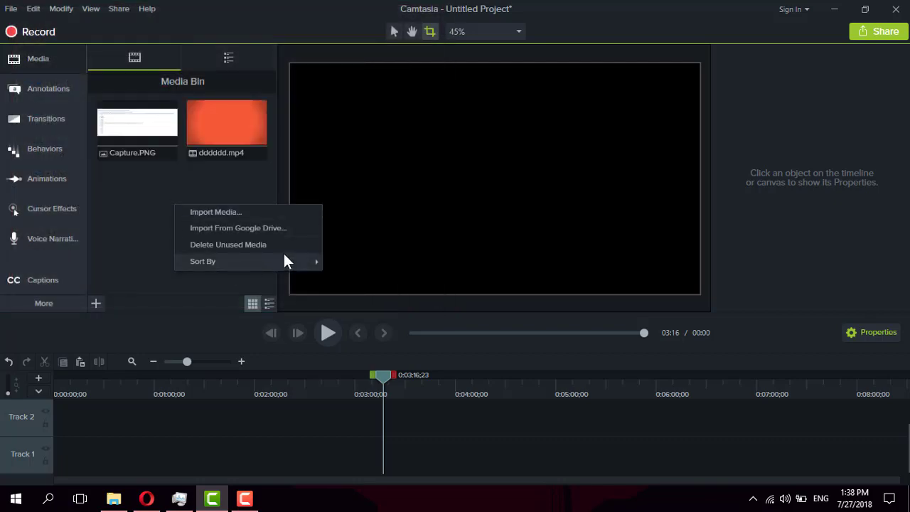
pyautogui.moveTo(187, 260)
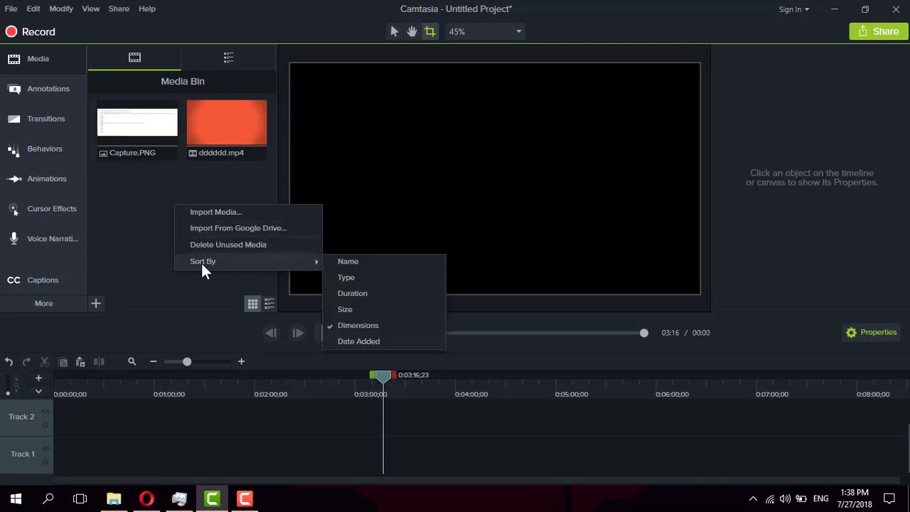
pyautogui.click(344, 263)
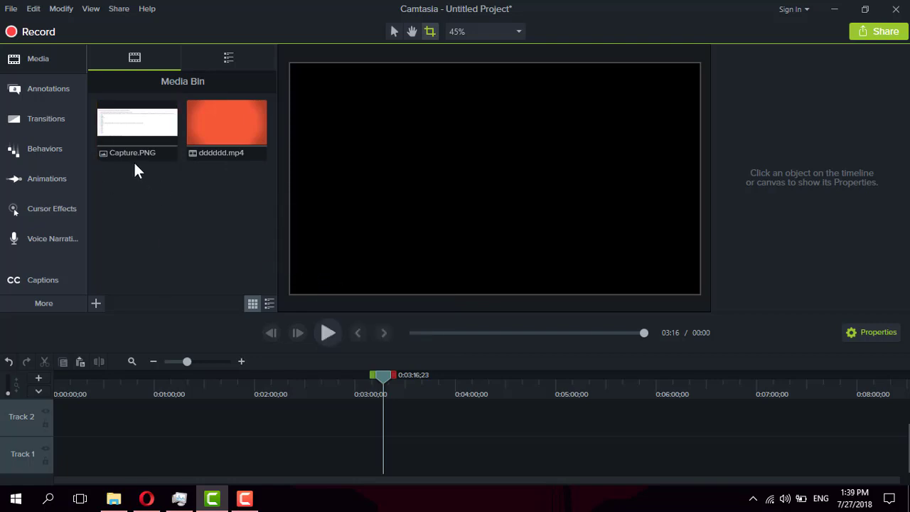
# Sort the Media Bin items by type
pyautogui.rightClick(200, 242)
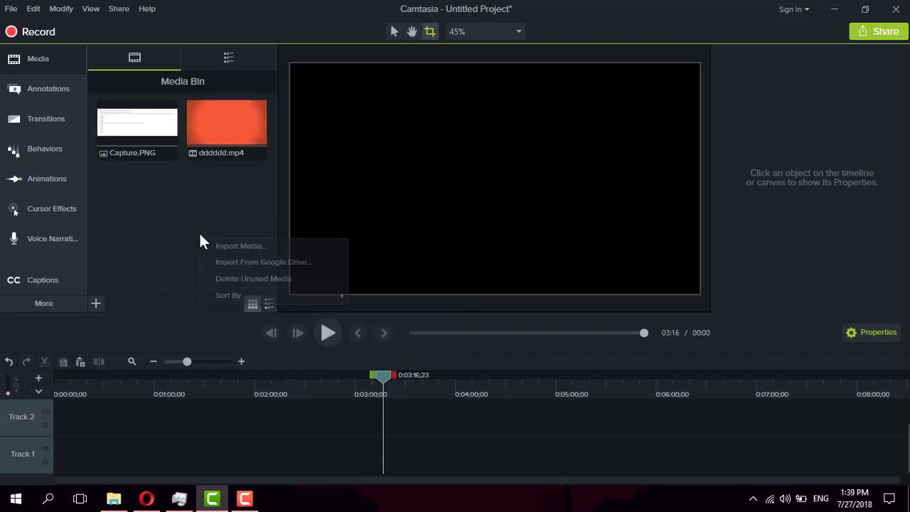
pyautogui.moveTo(293, 297)
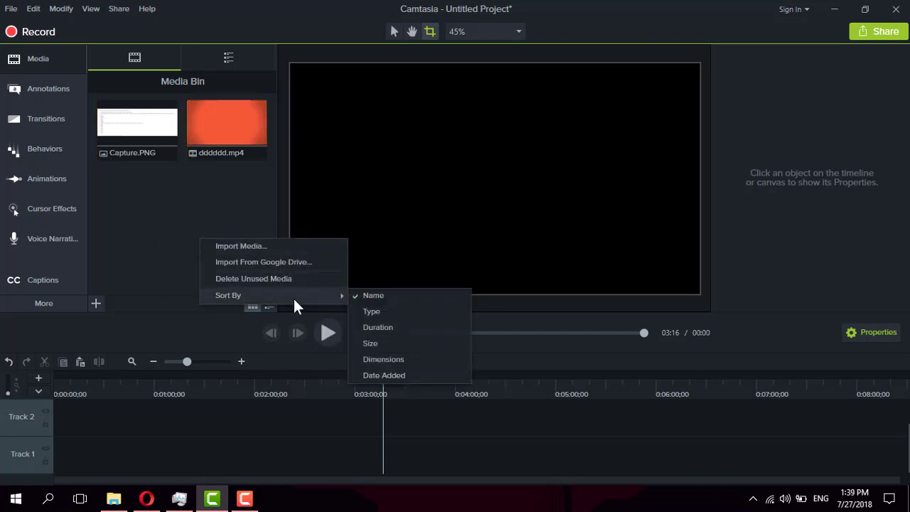
pyautogui.click(375, 312)
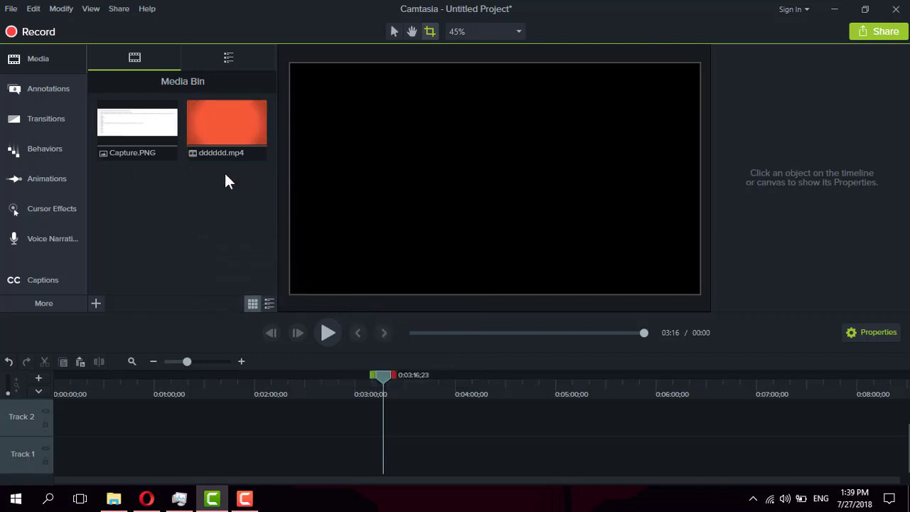
pyautogui.click(205, 144)
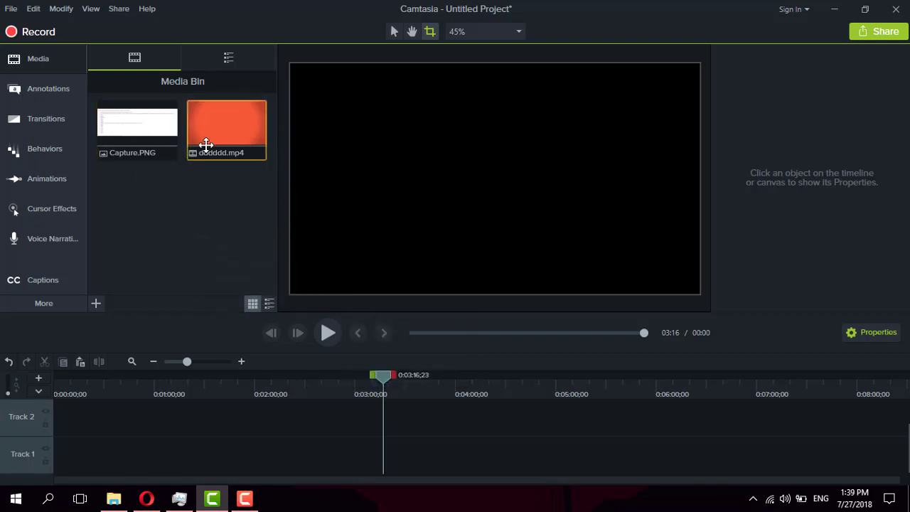
pyautogui.click(235, 189)
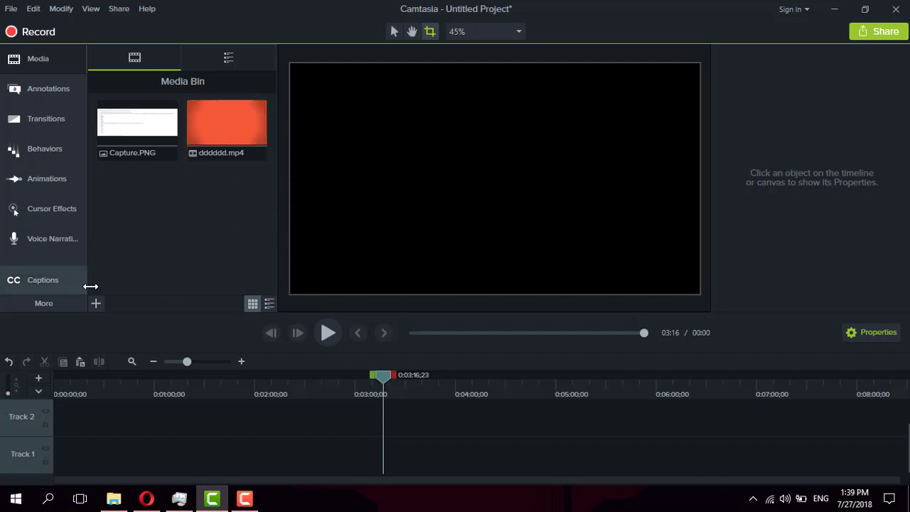
# Try to import the dddddd video into the Media Bin a second time
pyautogui.click(99, 301)
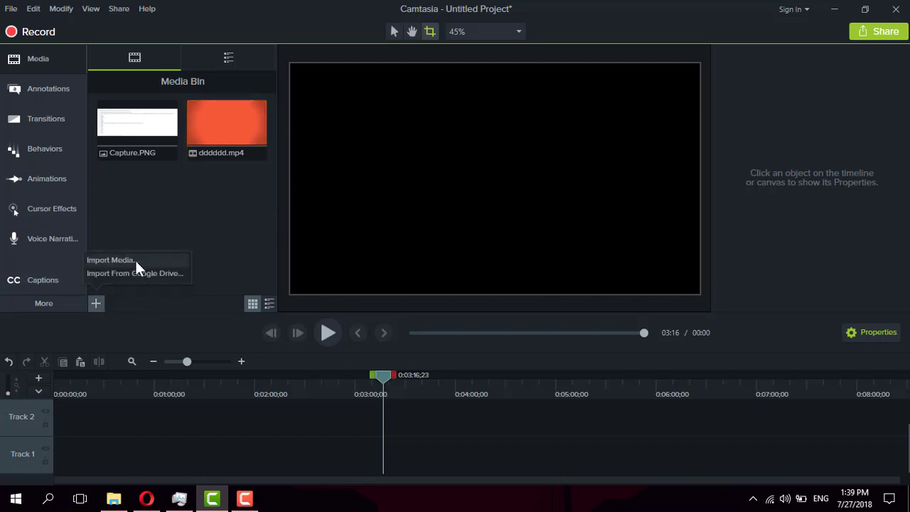
pyautogui.click(135, 260)
pyautogui.click(228, 174)
pyautogui.click(343, 297)
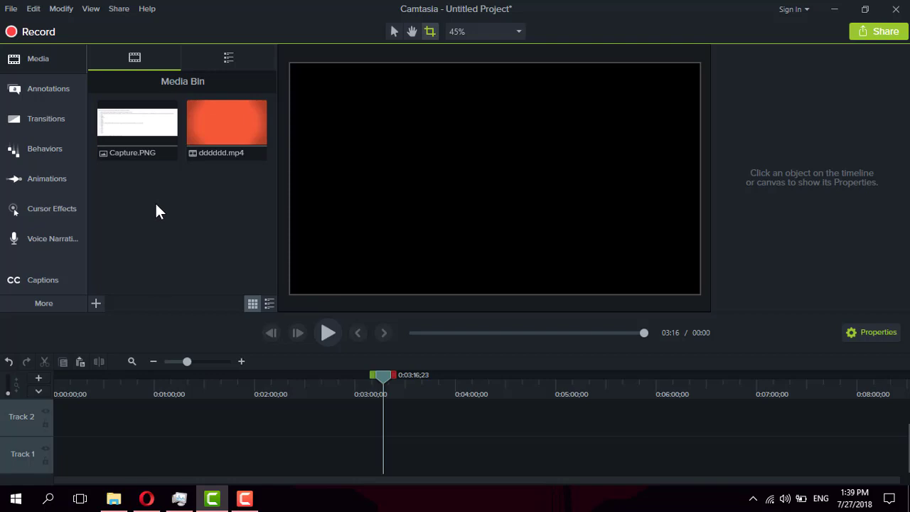
# Sort the Media Bin items by duration
pyautogui.rightClick(190, 203)
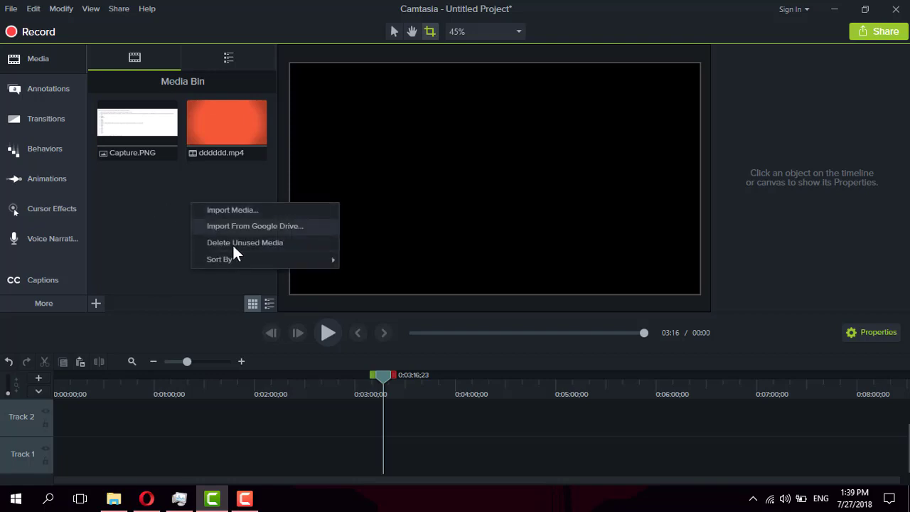
pyautogui.moveTo(303, 265)
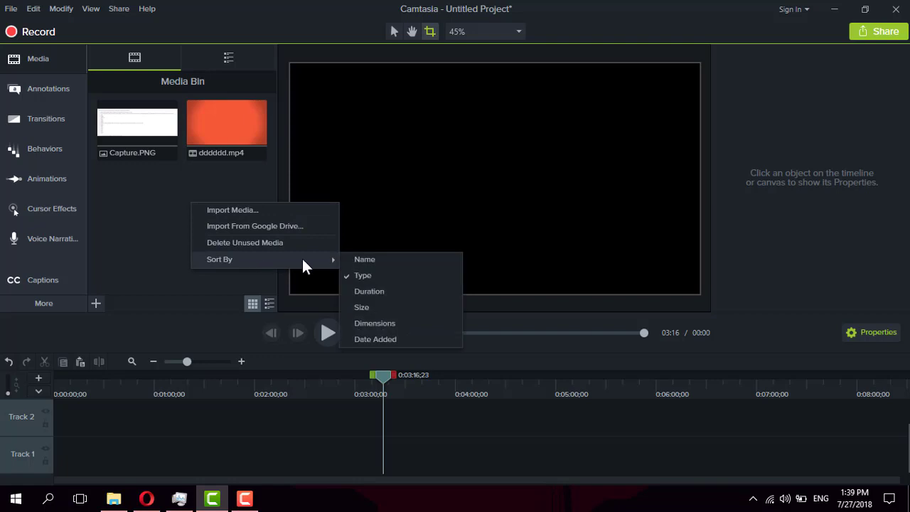
pyautogui.click(381, 290)
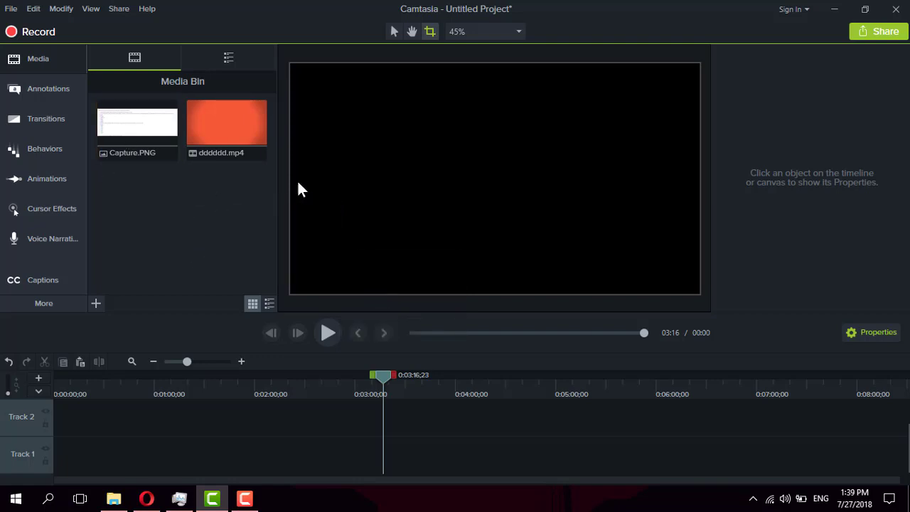
# Sort the Media Bin items by date added
pyautogui.rightClick(202, 214)
pyautogui.moveTo(316, 269)
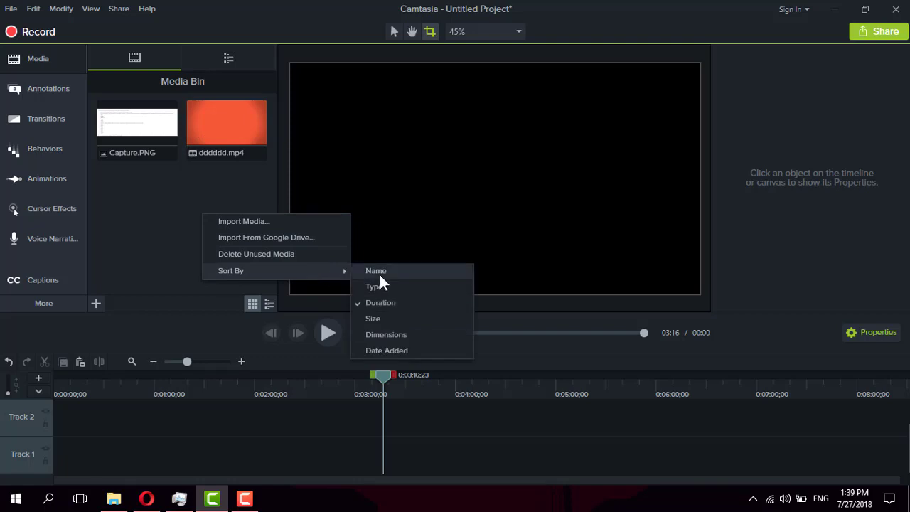
pyautogui.click(385, 351)
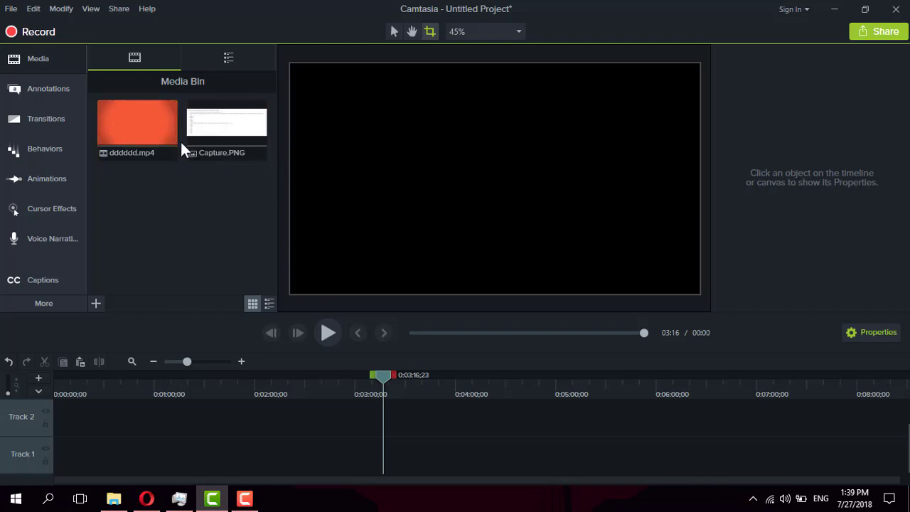
# Enlarge the timeline area upward to make room for more tracks, shrinking the canvas preview to 31%
pyautogui.rightClick(172, 216)
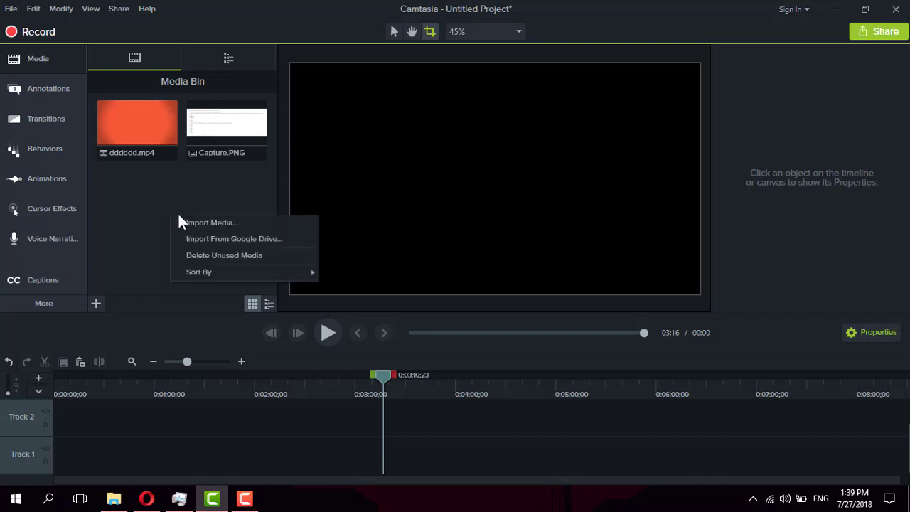
pyautogui.click(149, 274)
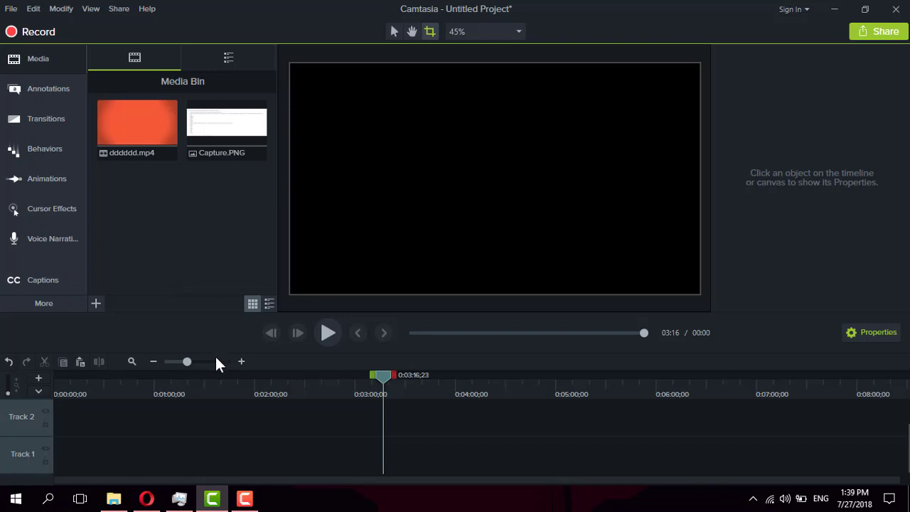
pyautogui.moveTo(367, 311); pyautogui.dragTo(381, 228)
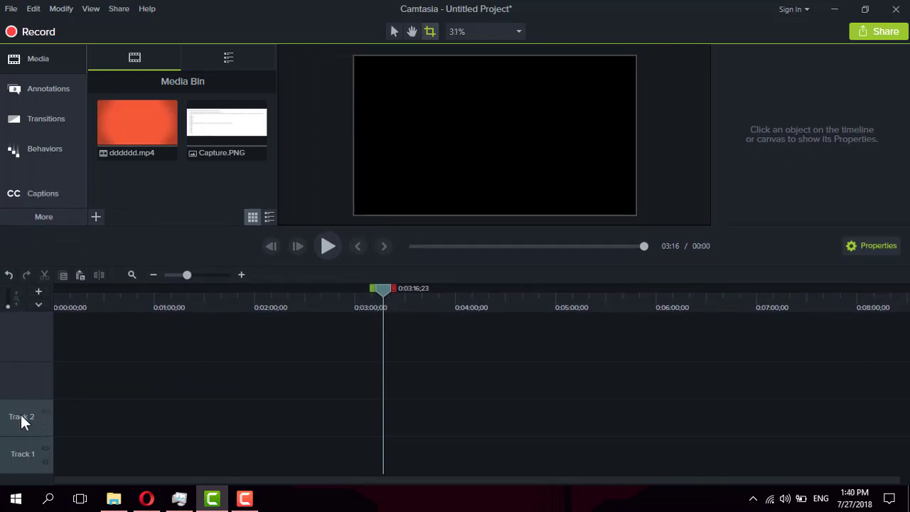
# Place the dddddd.mp4 video on Track 2 about 50 seconds into the timeline and rename that track Vido2
pyautogui.moveTo(137, 139); pyautogui.dragTo(144, 442)
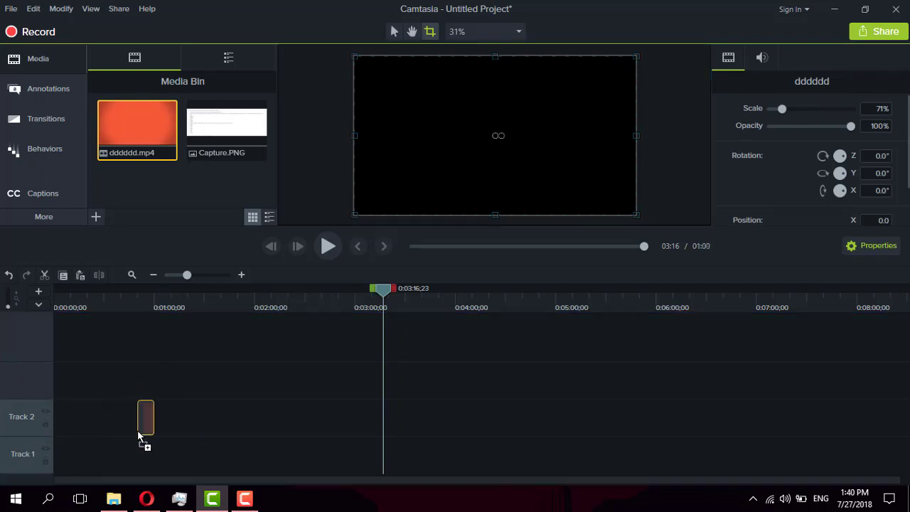
pyautogui.rightClick(24, 418)
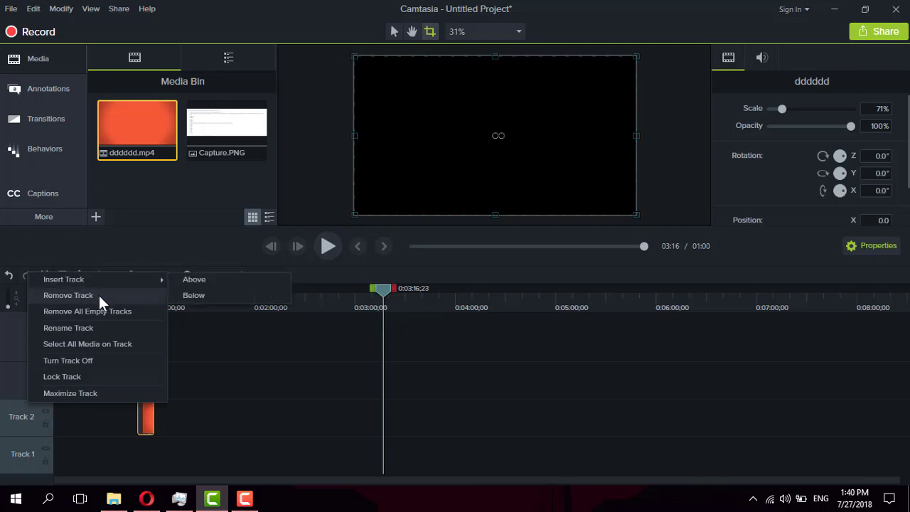
pyautogui.click(19, 419)
pyautogui.rightClick(20, 418)
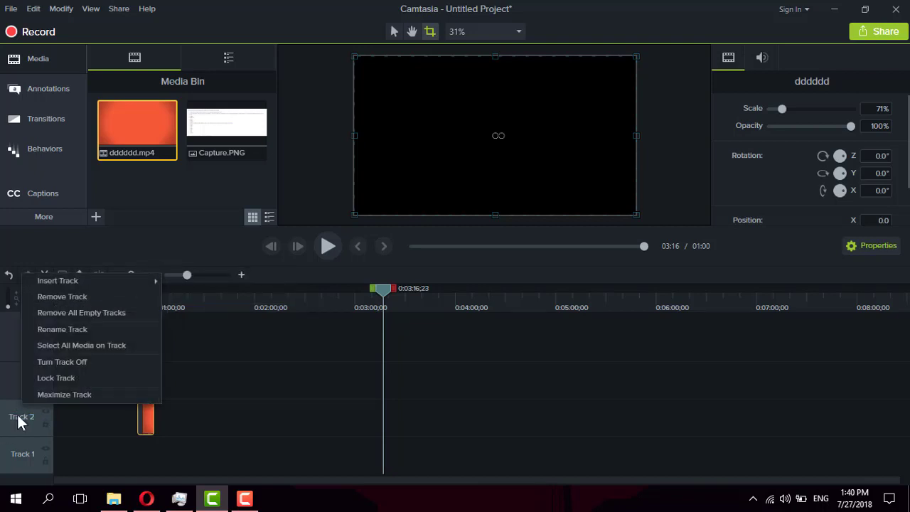
pyautogui.click(20, 418)
pyautogui.doubleClick(21, 418)
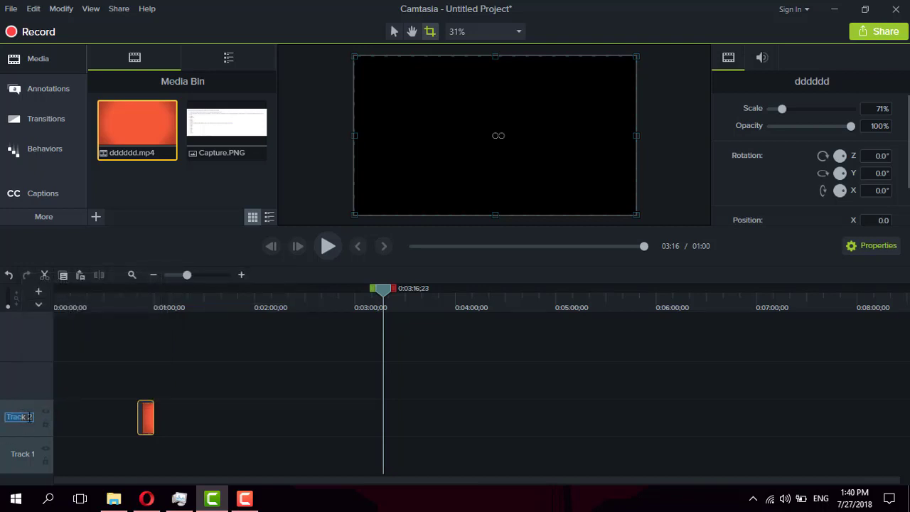
pyautogui.press('Return')
pyautogui.write('Vido2')
pyautogui.click(123, 316)
# Place the Capture.PNG image at the start of Track 1 and rename that track pic
pyautogui.moveTo(206, 124); pyautogui.dragTo(53, 458)
pyautogui.doubleClick(26, 451)
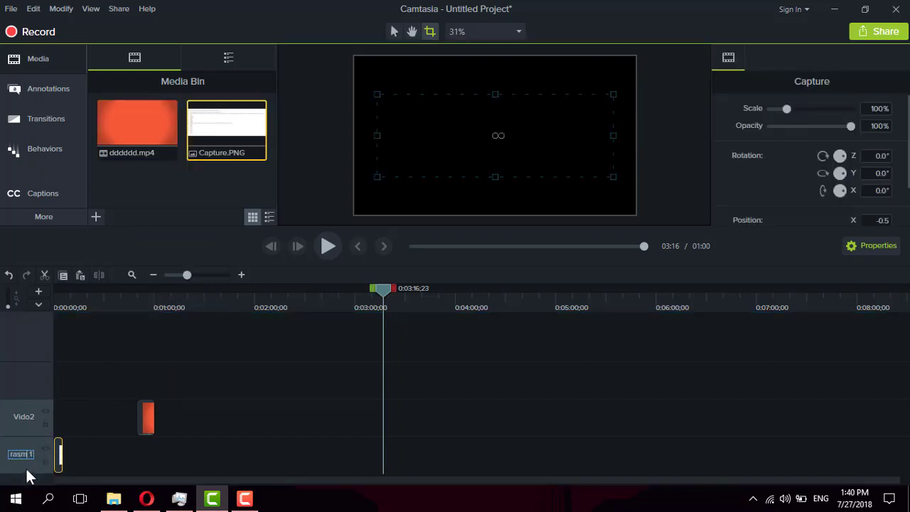
pyautogui.write('did')
pyautogui.click(107, 347)
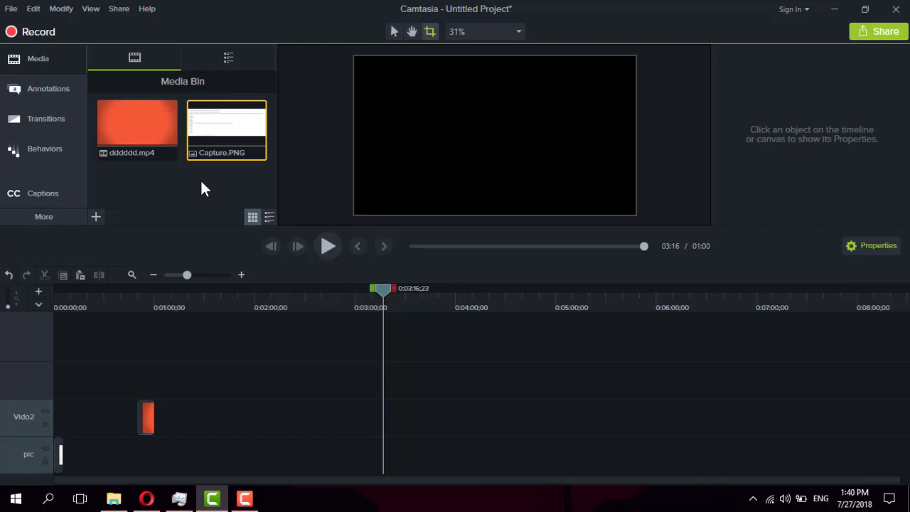
# Switch to the Camtasia Recorder to bring up its recording controls
pyautogui.click(247, 499)
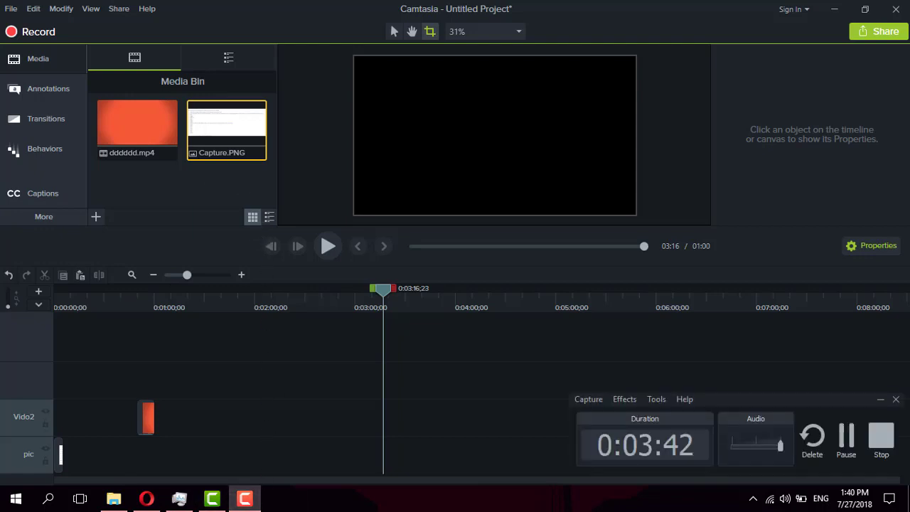